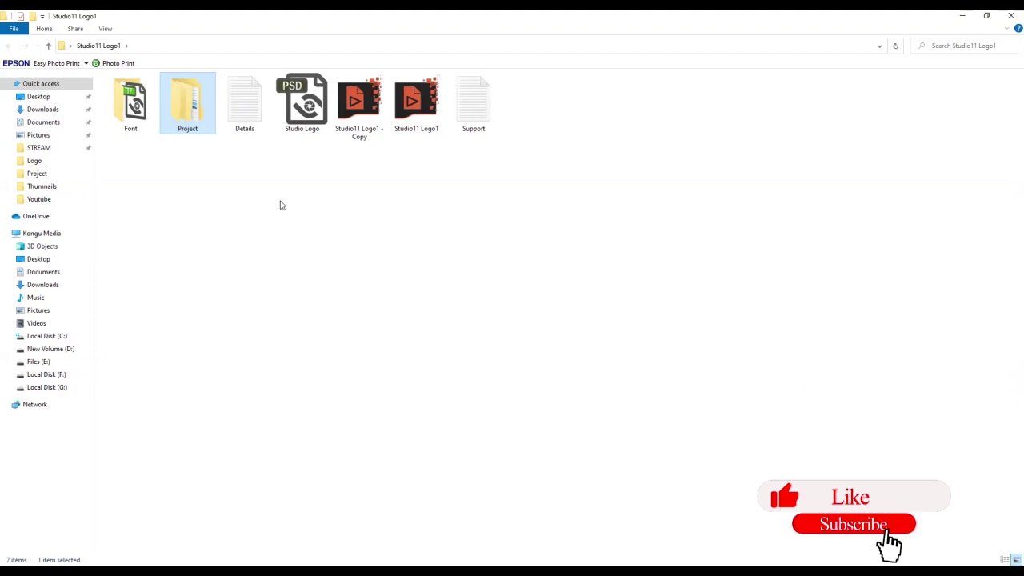
click(256, 117)
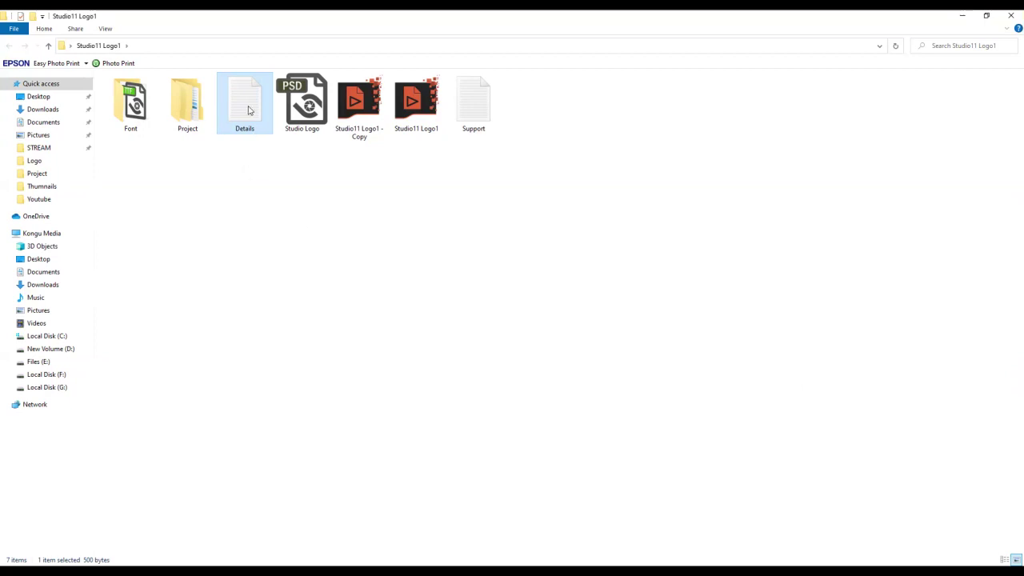
click(311, 125)
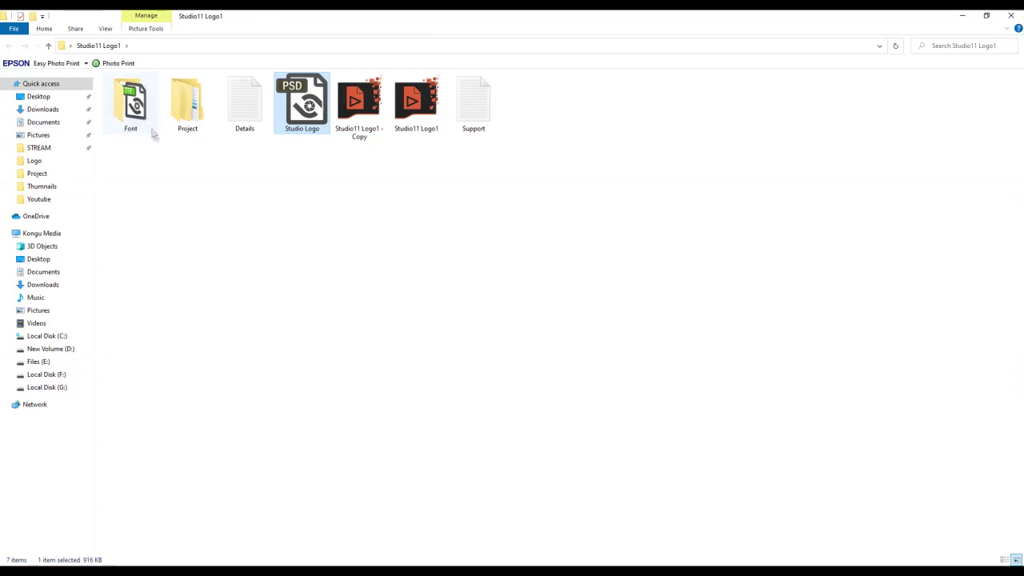
- Preview the HARLOWSI font file from the Font folder, making Windows Font Viewer the default app for .TTF files
double_click(132, 112)
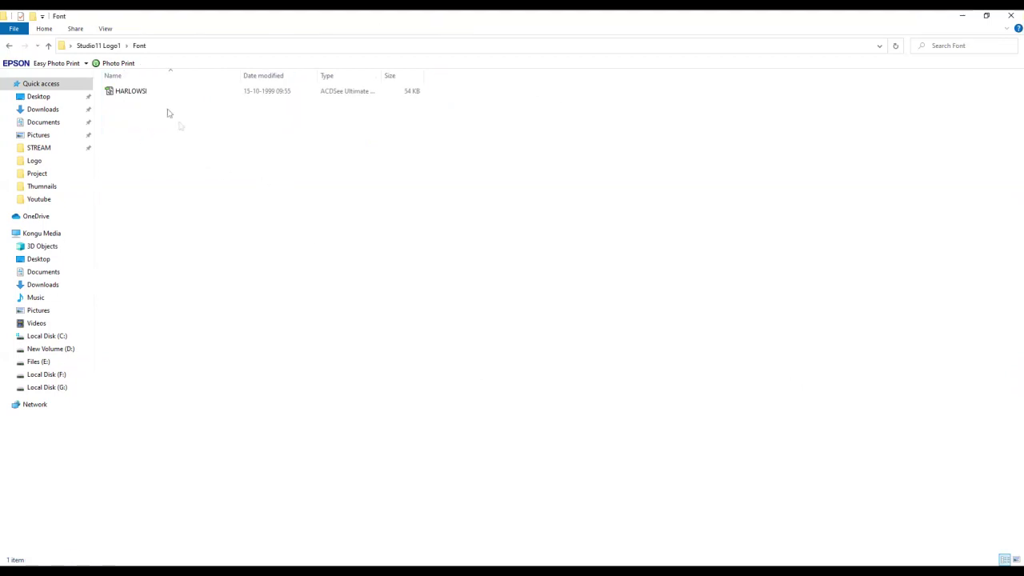
click(148, 93)
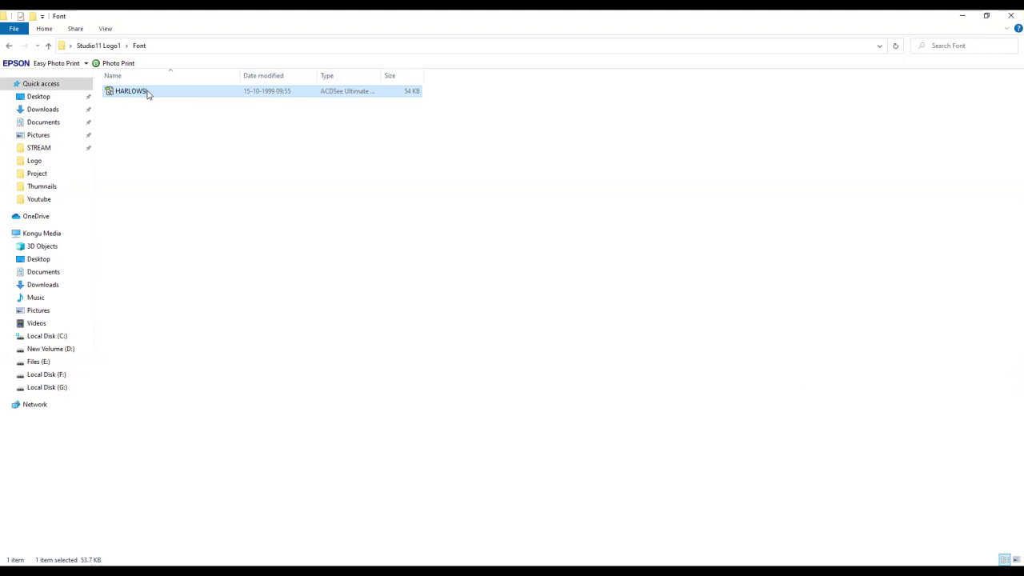
right_click(147, 93)
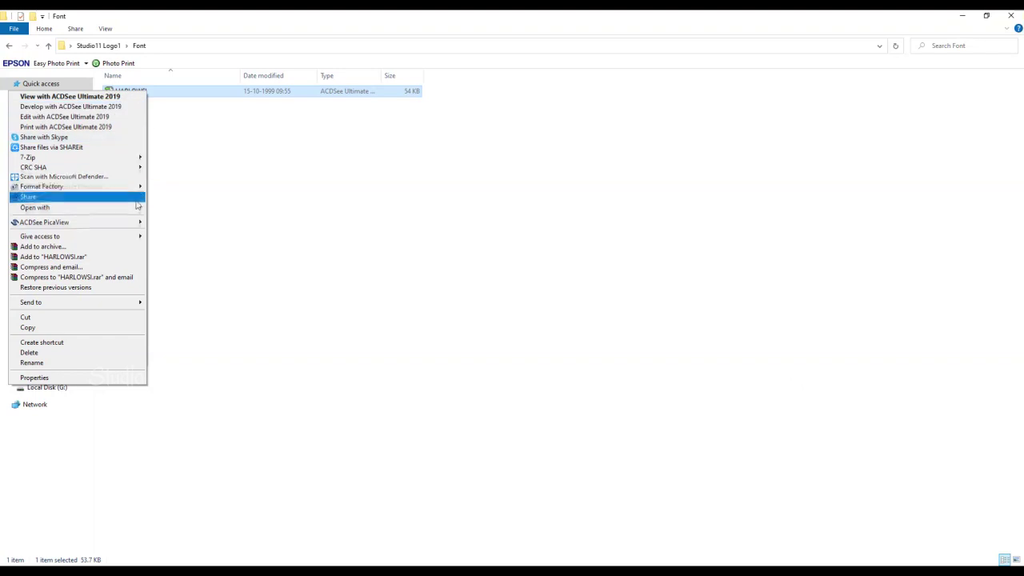
mouse_move(119, 210)
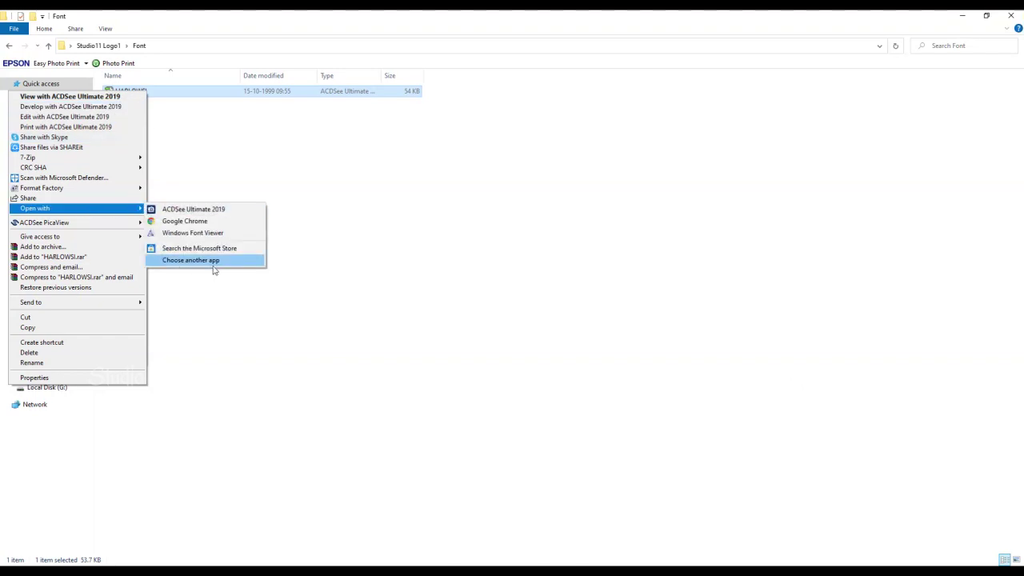
click(199, 263)
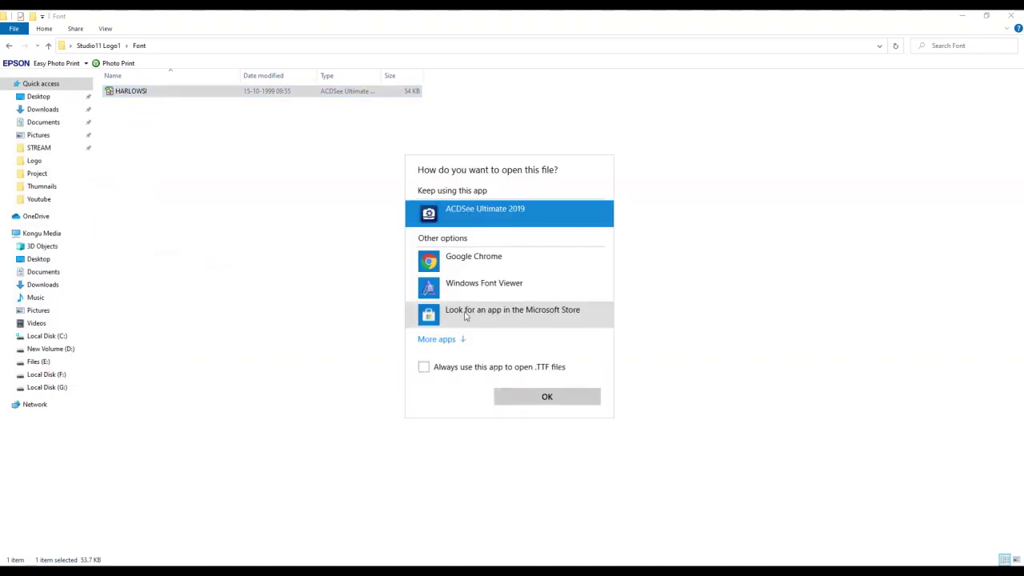
click(501, 293)
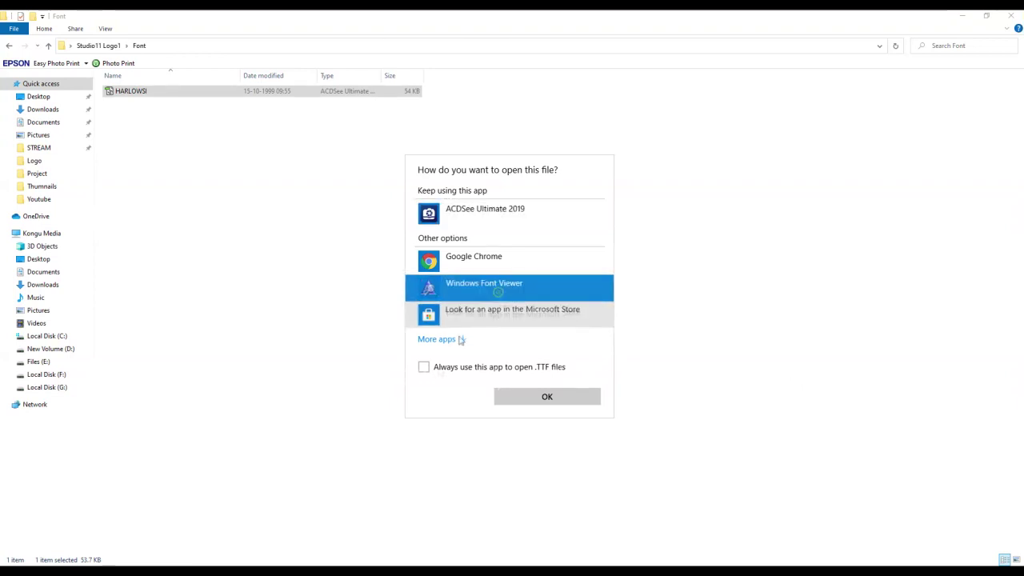
click(423, 367)
click(533, 397)
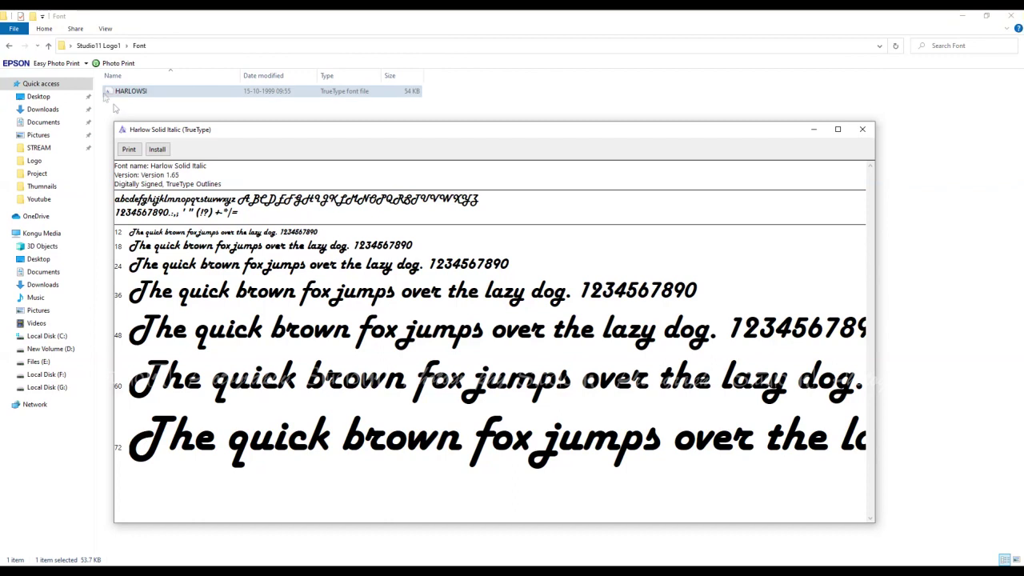
click(863, 128)
- Install the HARLOWSI font on the system
right_click(177, 95)
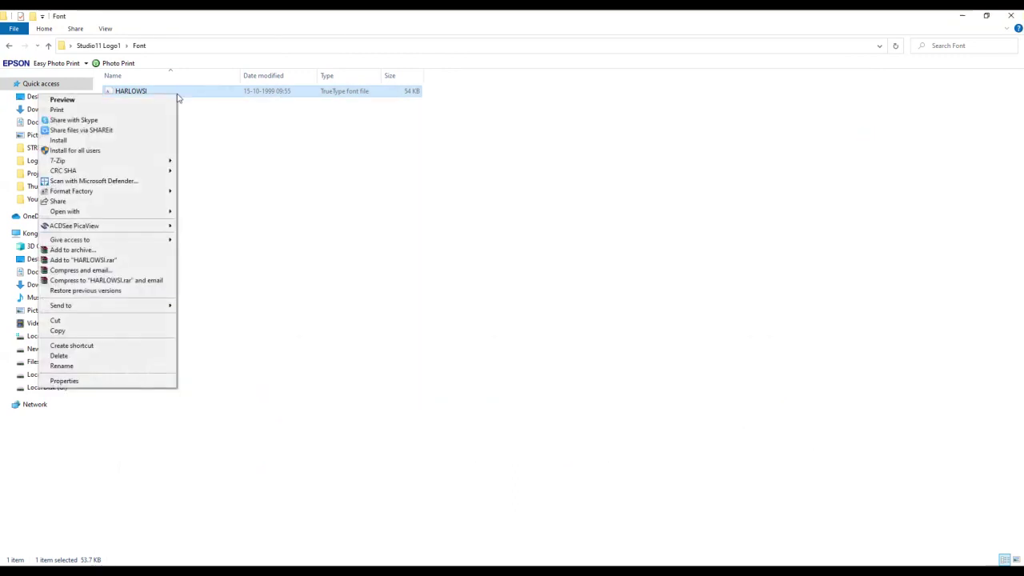
click(159, 144)
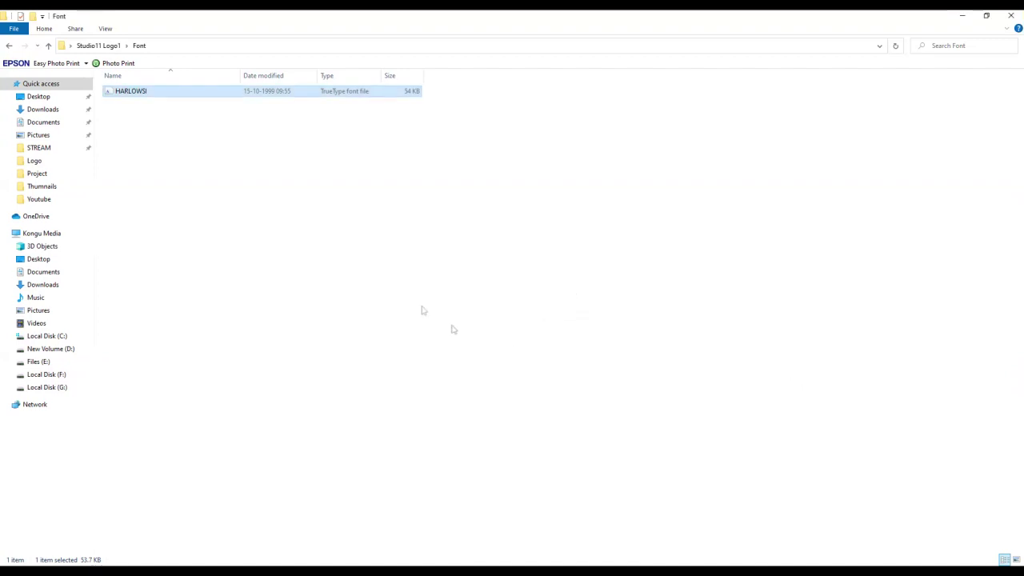
- Return to the Studio11 Logo1 folder and open the Studio Logo PSD file in Photoshop
click(10, 45)
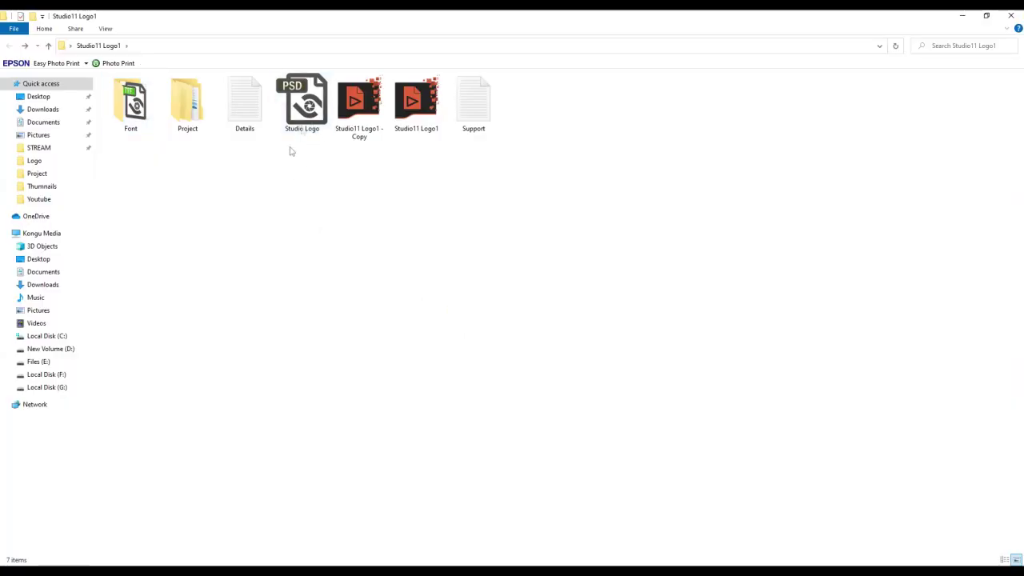
double_click(308, 105)
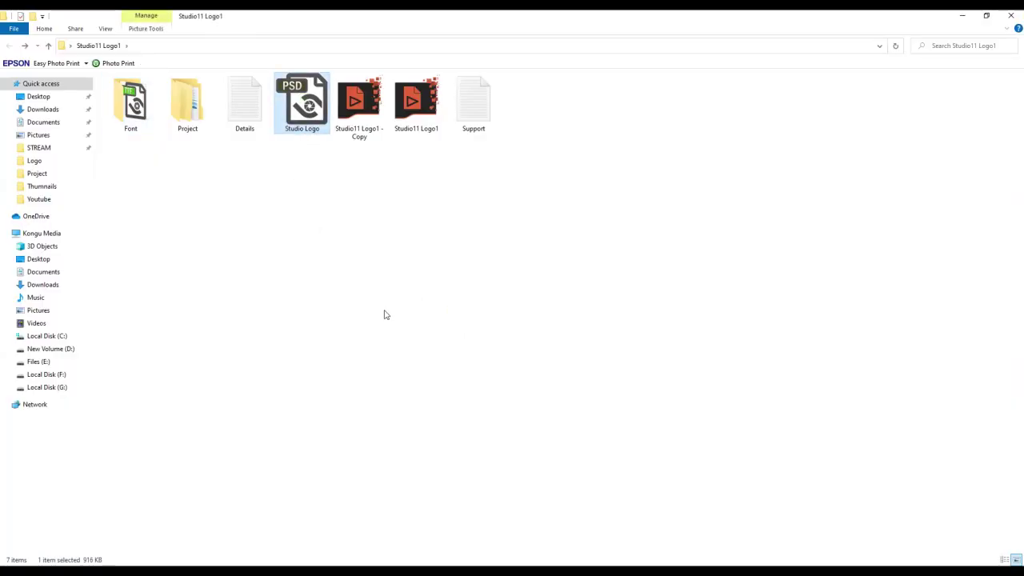
drag(301, 100, 415, 398)
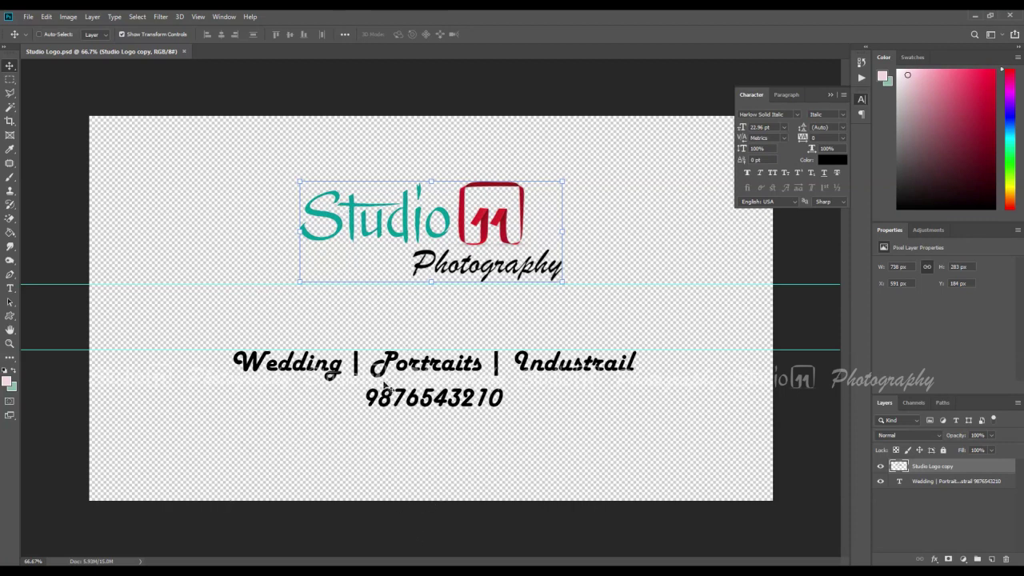
- Switch to EDIUS and browse into the Studio11 Logo1 folder on the Desktop to open its project
key(alt+Tab)
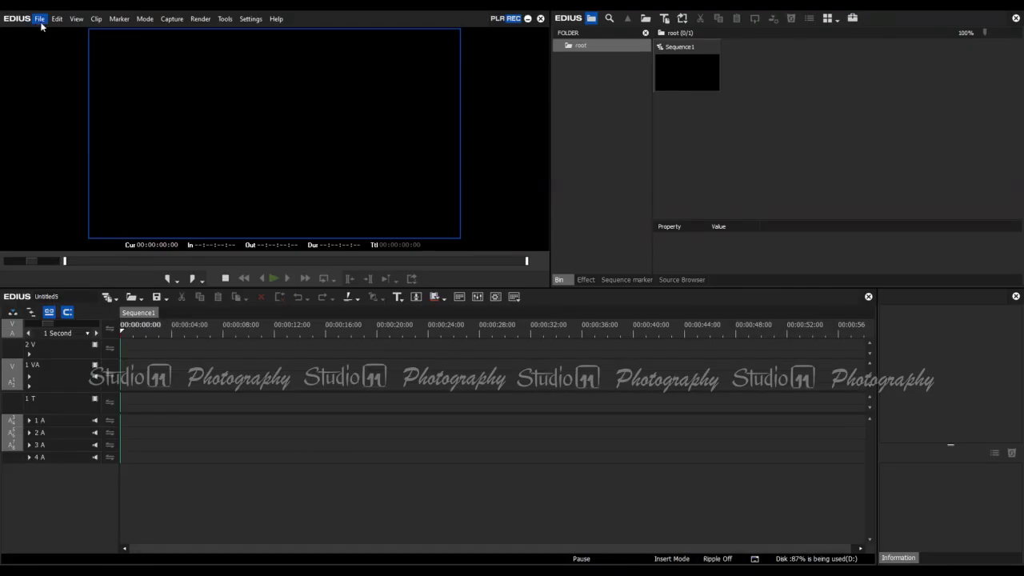
click(40, 19)
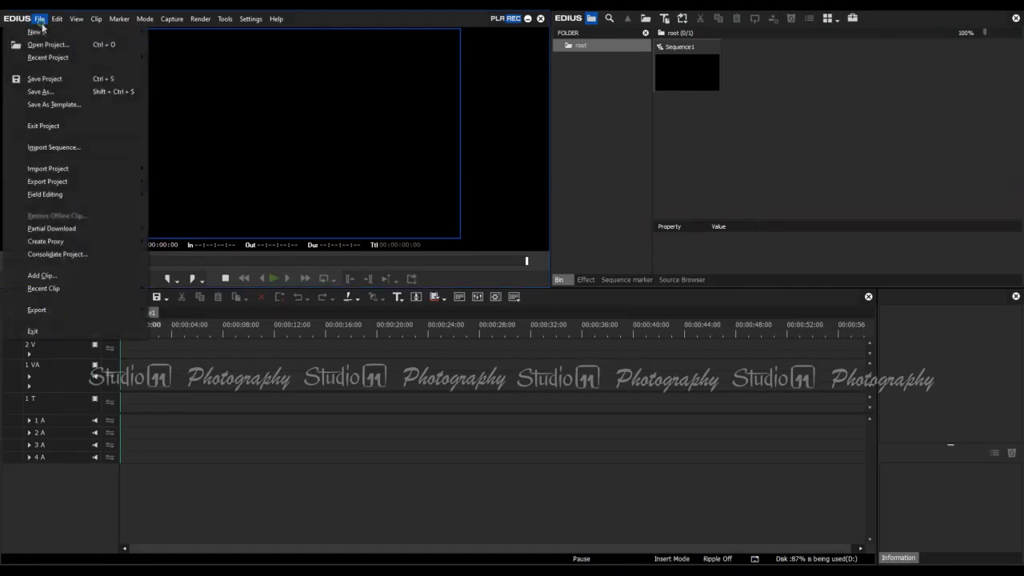
click(46, 44)
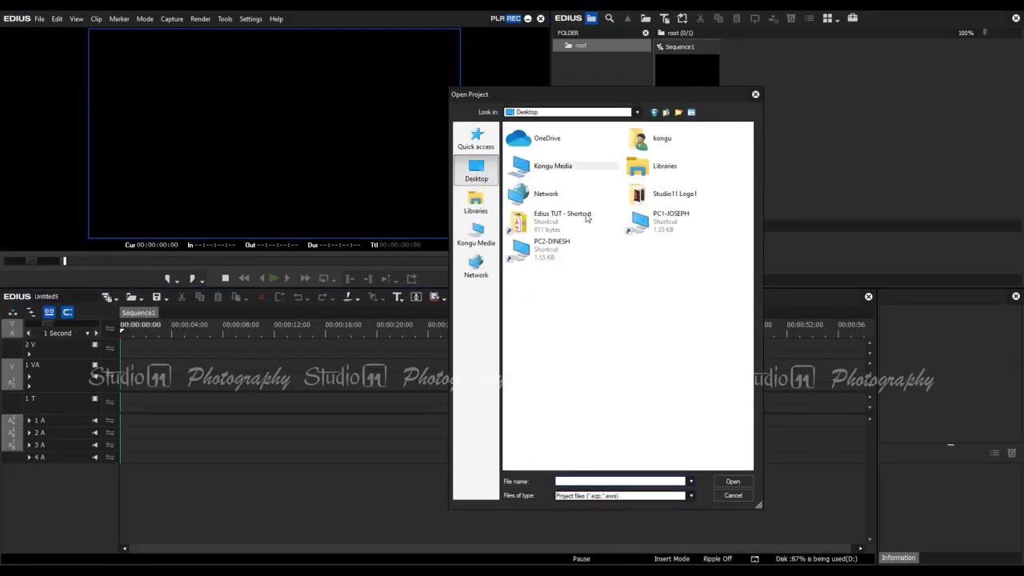
click(562, 226)
double_click(638, 194)
double_click(539, 168)
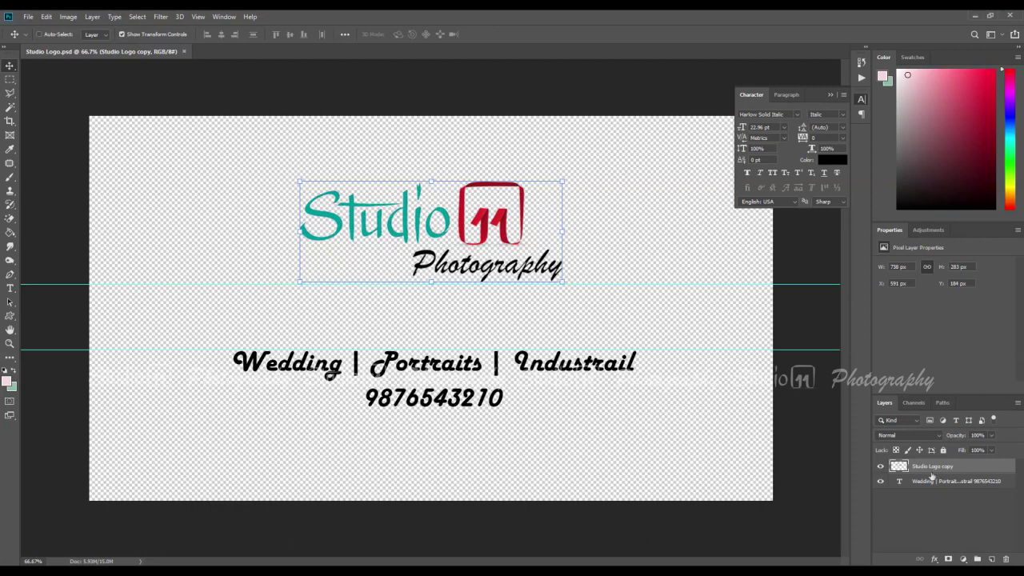
- Delete the Studio Logo copy layer and place the kongu Media Logo above the text, about 882 by 353 px
key(Delete)
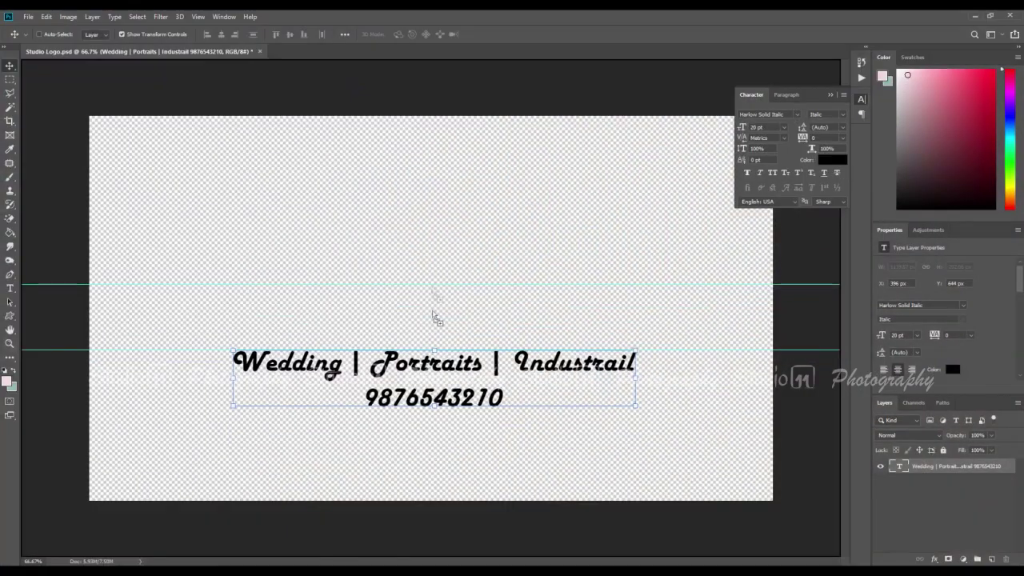
drag(112, 117, 434, 302)
drag(583, 373, 427, 219)
key(Return)
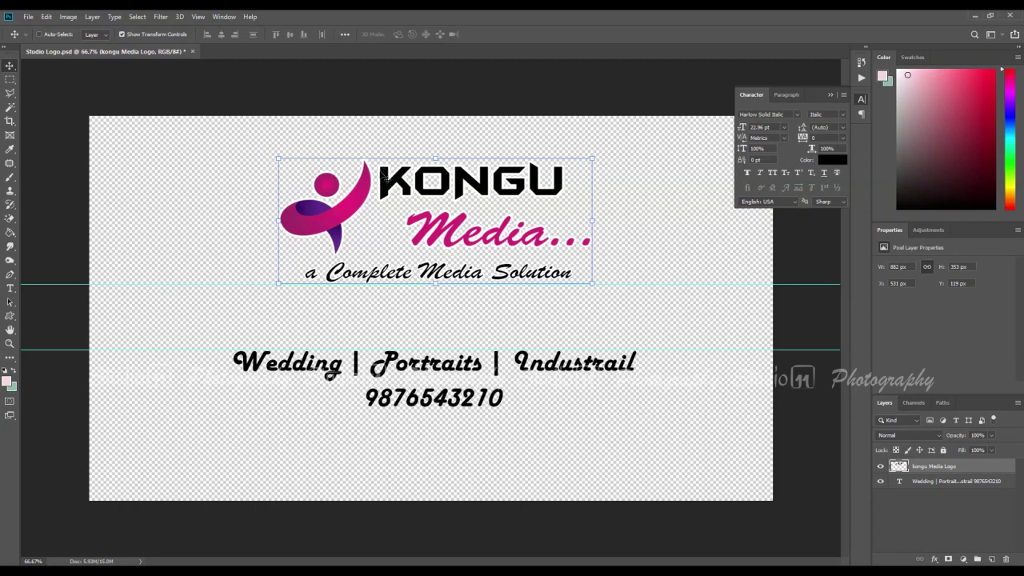
- Select the entire canvas and center the kongu Media Logo layer horizontally on it
key(ctrl+a)
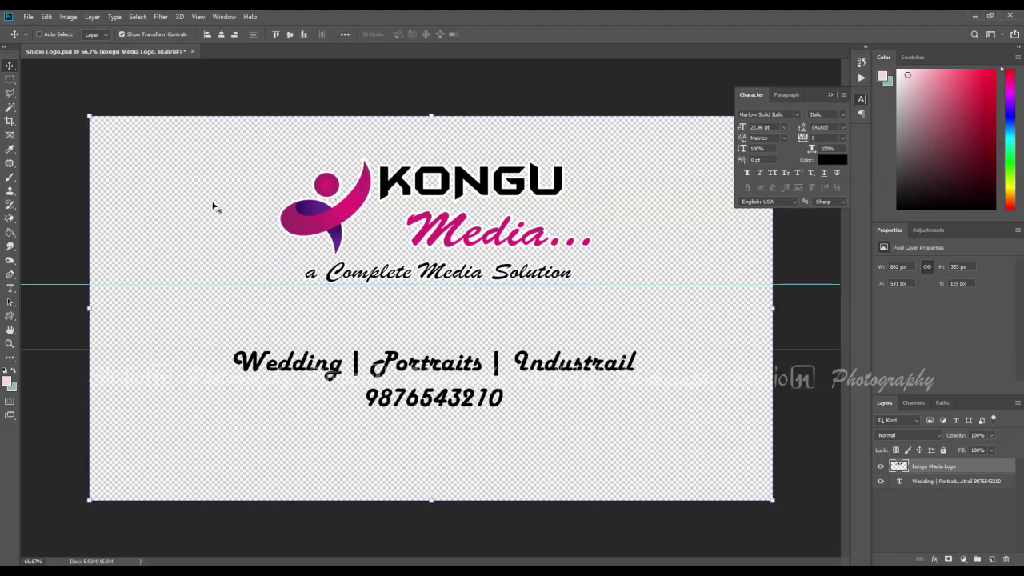
click(222, 35)
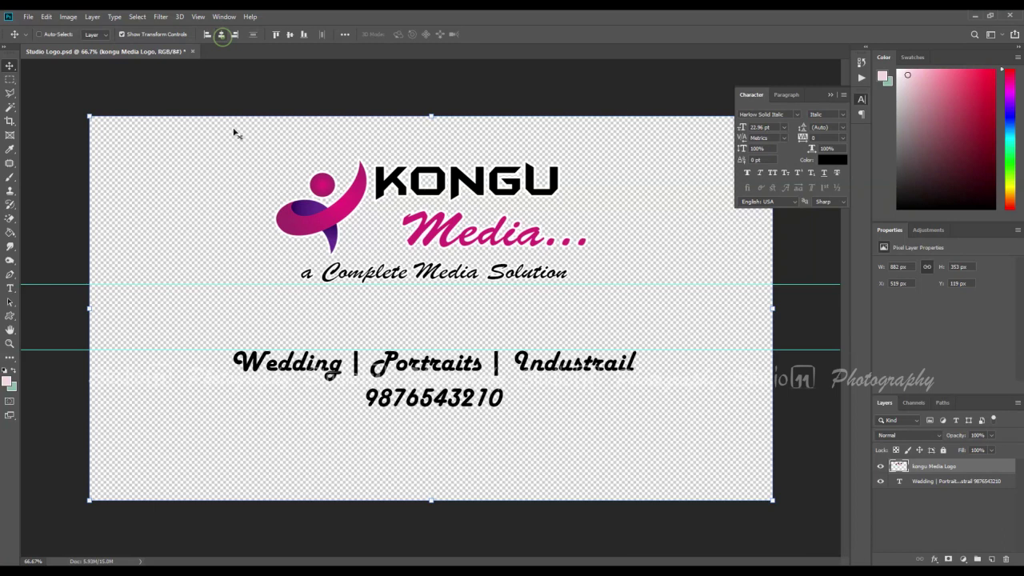
click(9, 79)
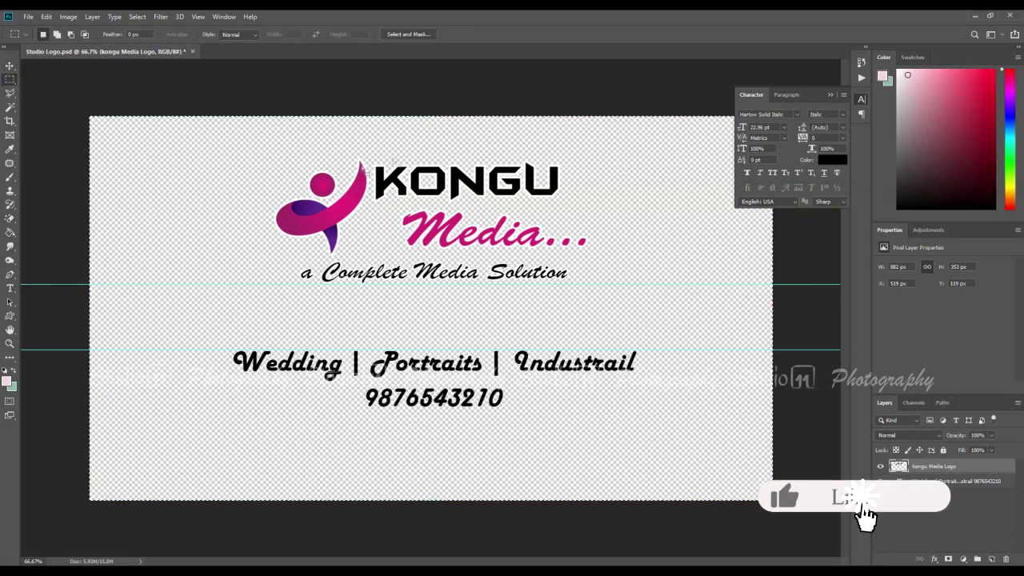
- Insert "Candid" before "Wedding" in the services line and the prefix 55 before the phone number
click(9, 289)
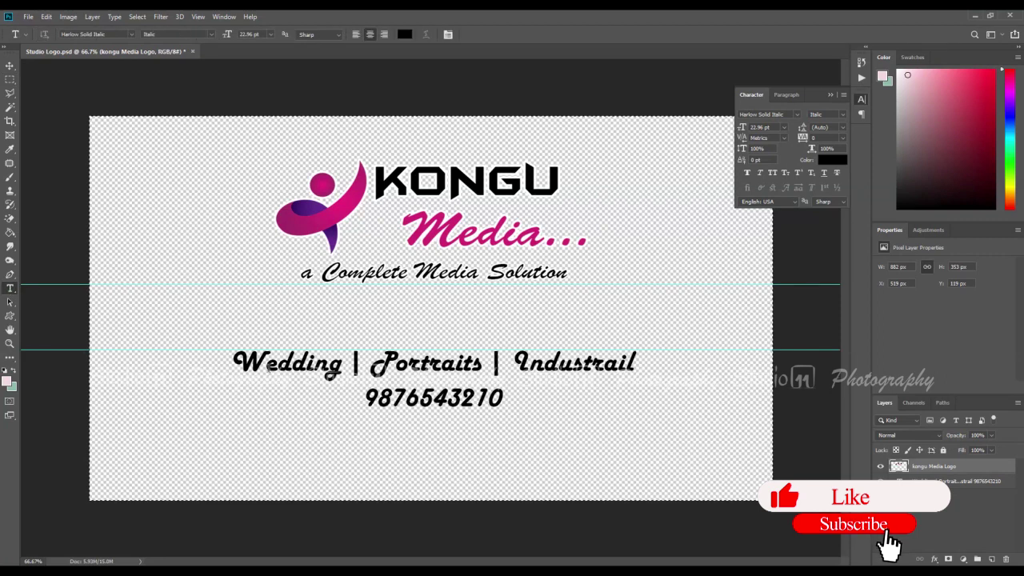
click(232, 364)
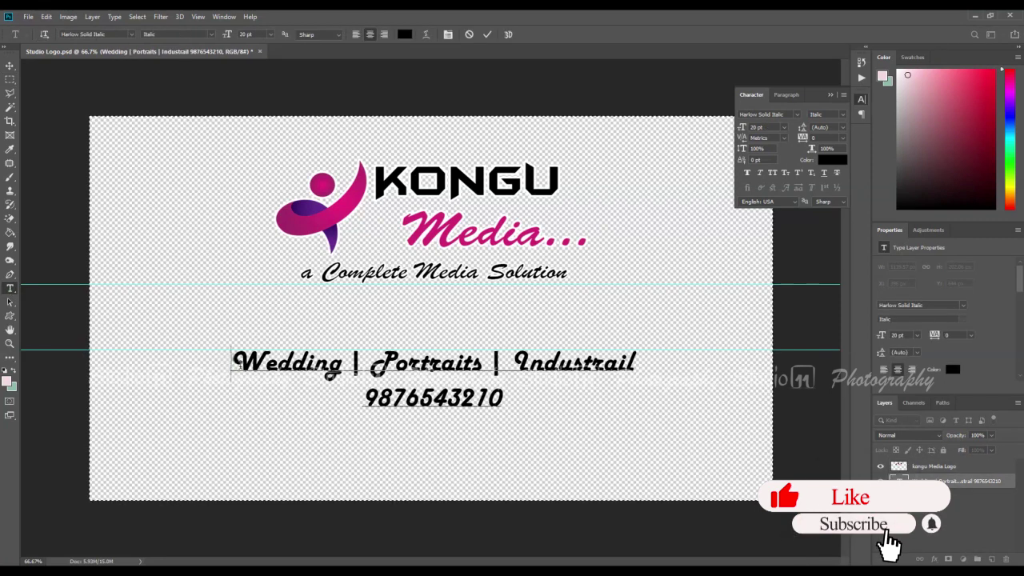
text(Candid)
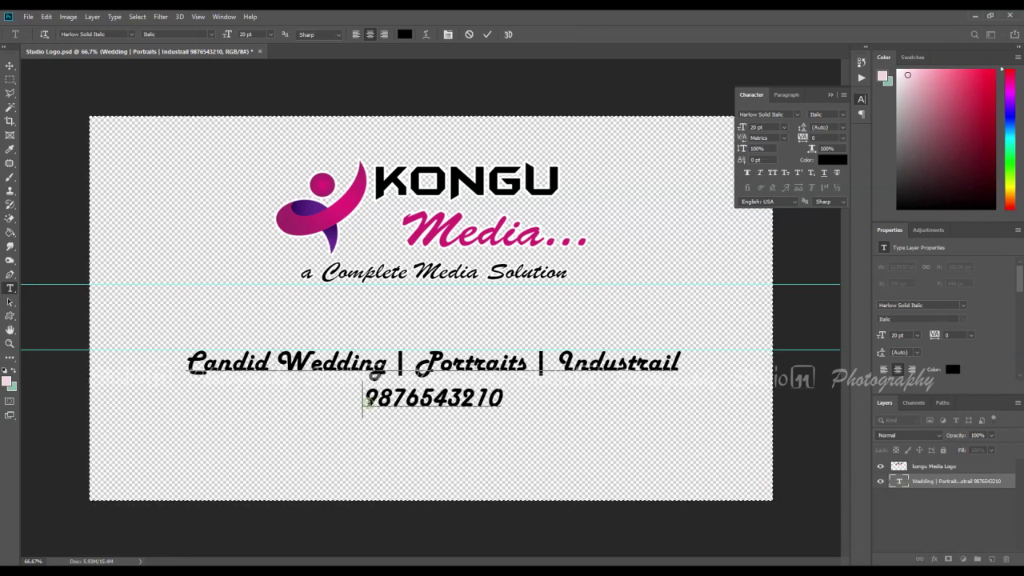
text(55)
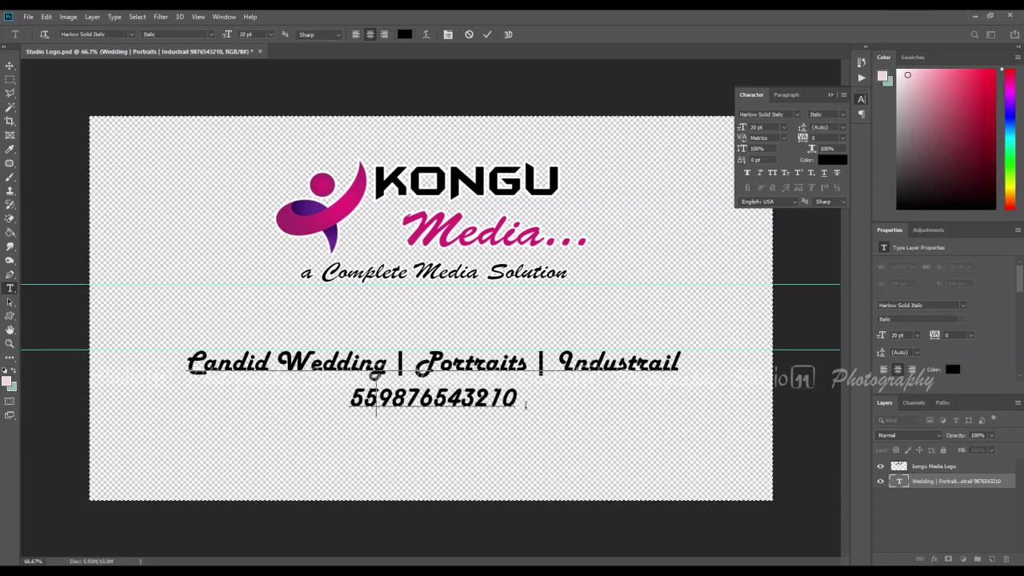
- Commit the text edits and save Studio Logo.psd
key(ctrl)
click(638, 339)
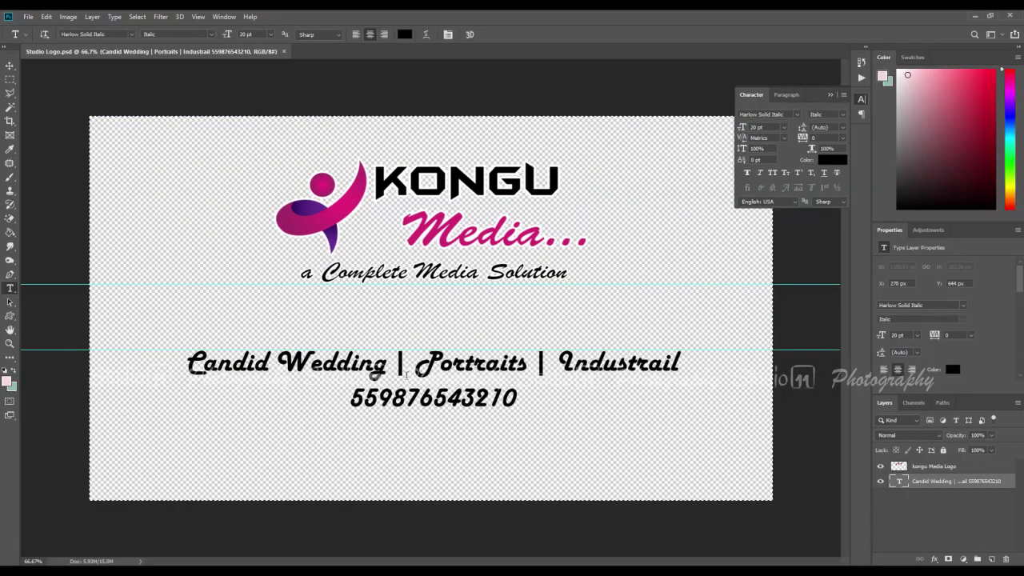
- Break the services line after "Candid Wedding" so the remaining services start a new line, and commit the text
click(395, 364)
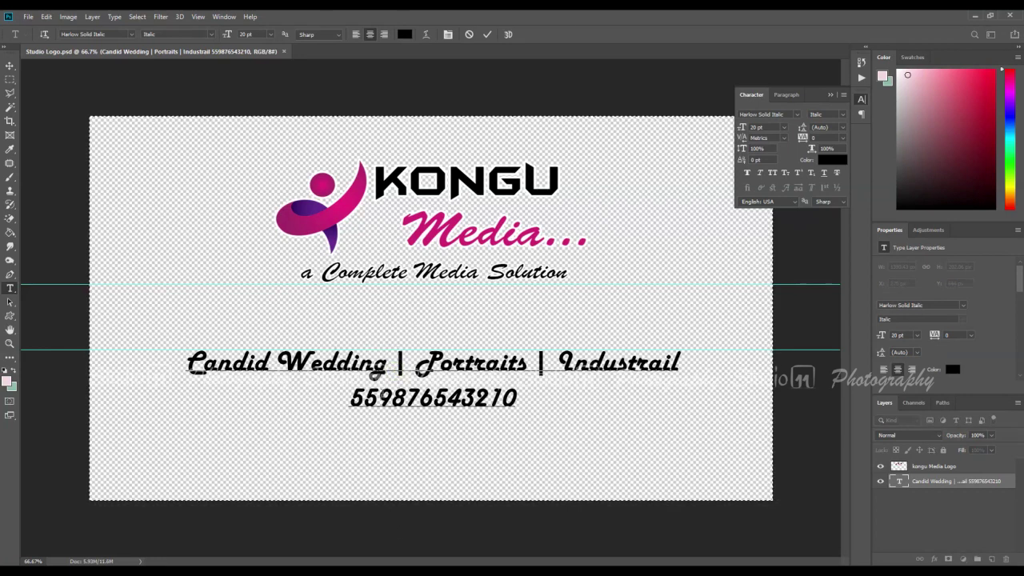
key(Return)
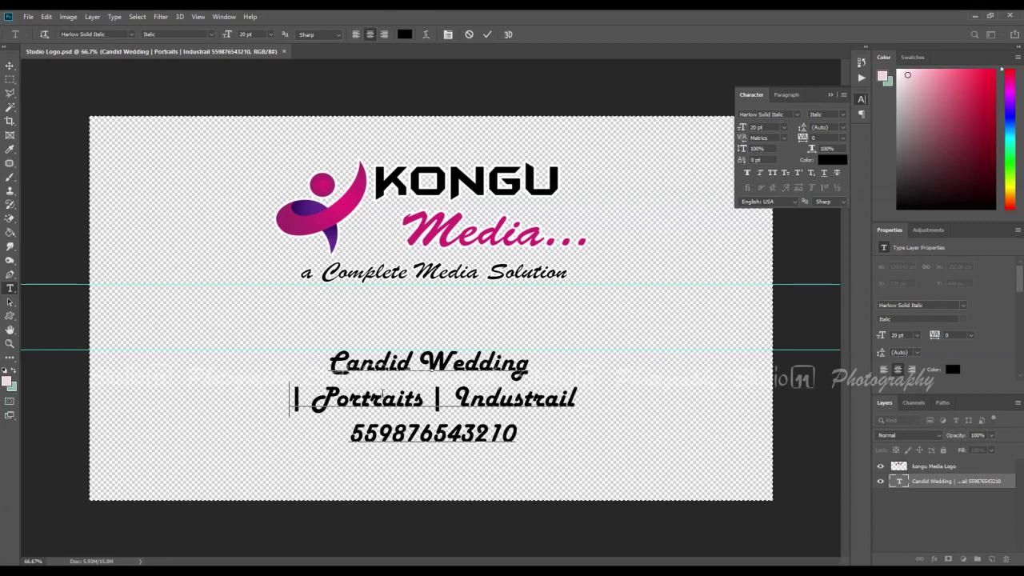
key(ctrl+Return)
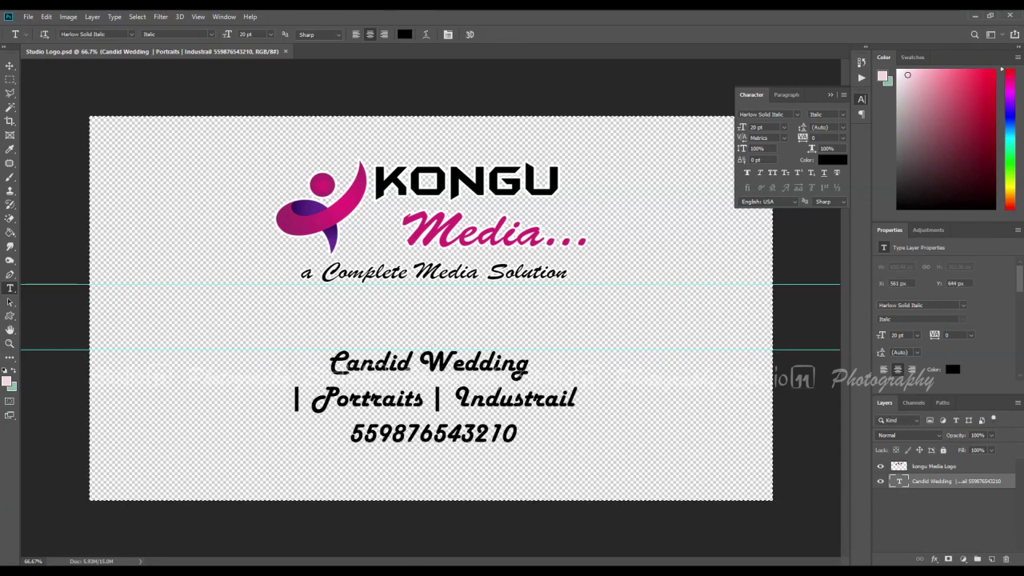